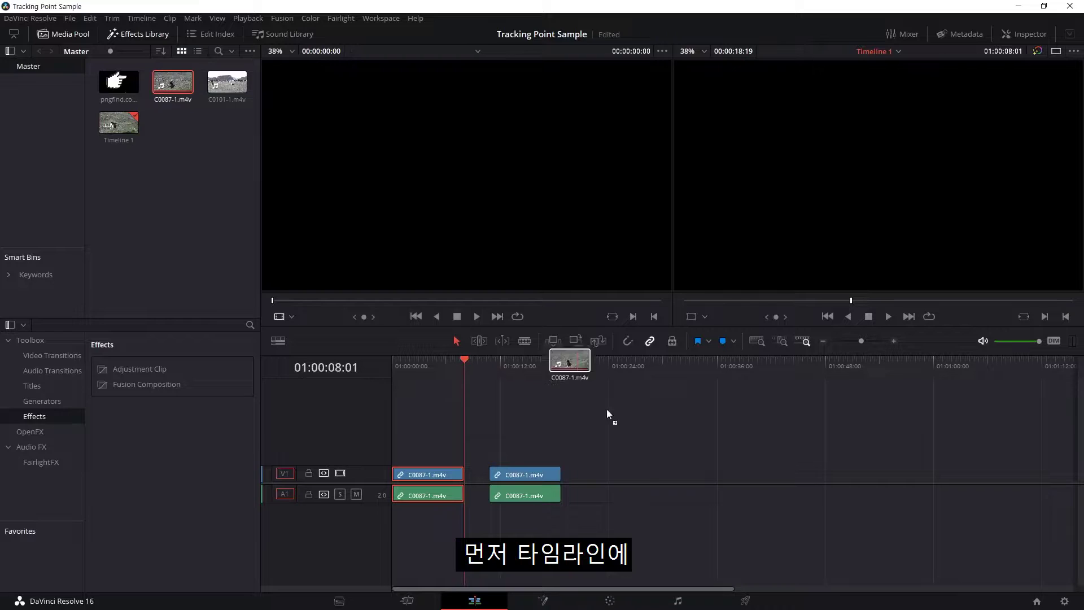
# - Place a third copy of C0087-1.m4v at the timeline end and blade it near 01:00:24:18
pyautogui.moveTo(608, 413); pyautogui.dragTo(594, 495)
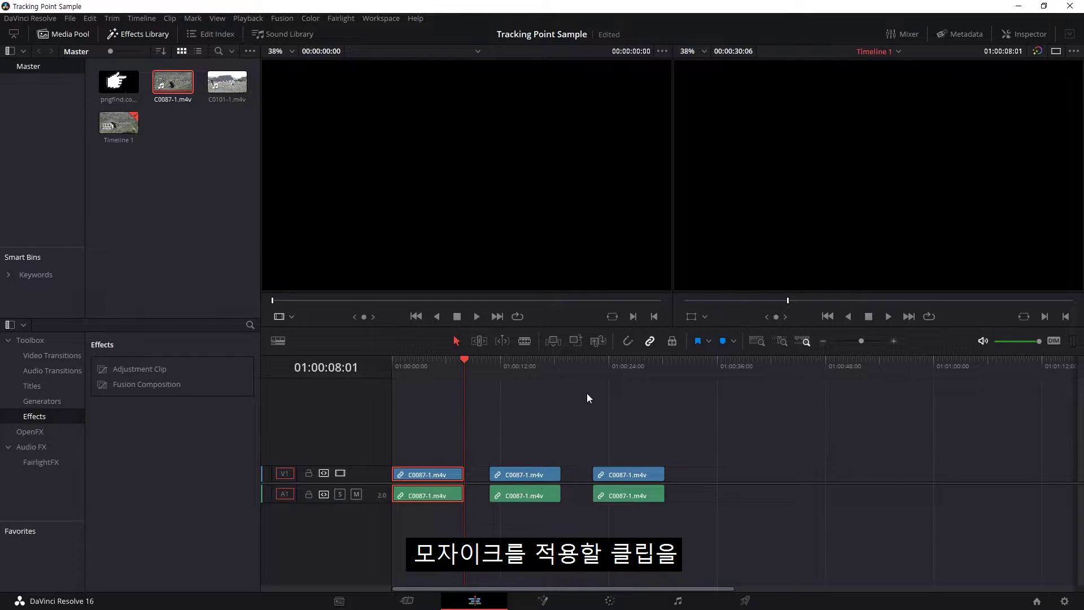
pyautogui.moveTo(598, 361); pyautogui.dragTo(616, 365)
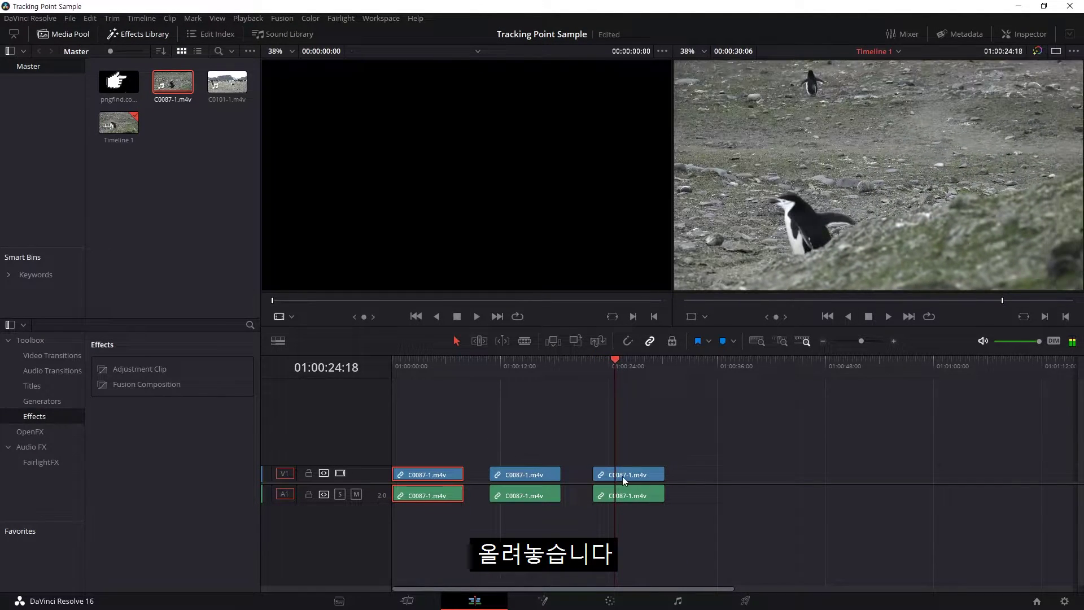
pyautogui.press('b')
pyautogui.click(642, 475)
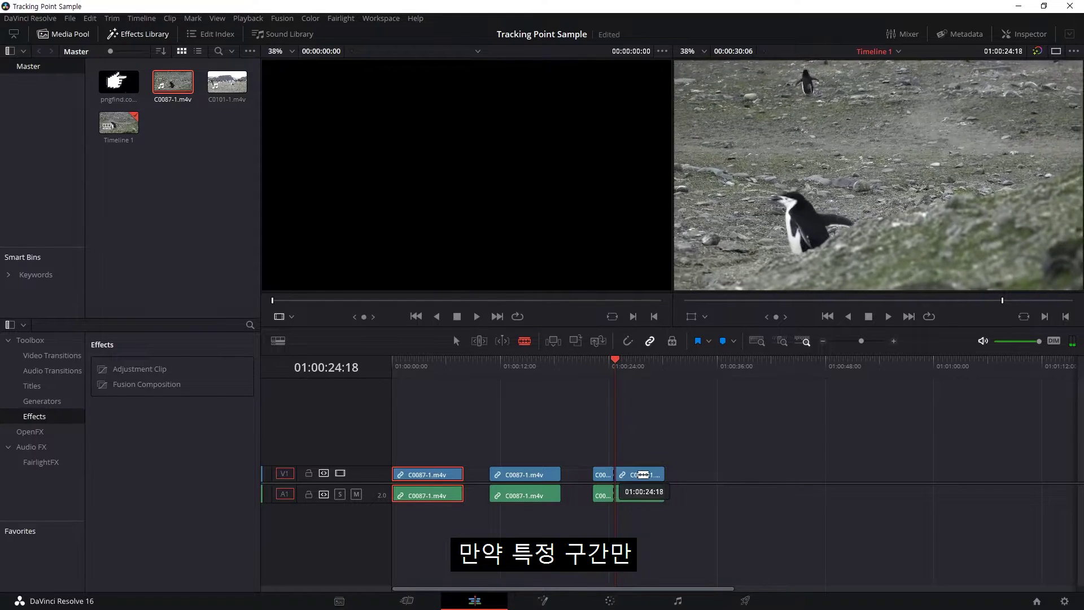
pyautogui.click(640, 474)
# - Undo the cuts so the third clip is whole again, and select it
pyautogui.press('a')
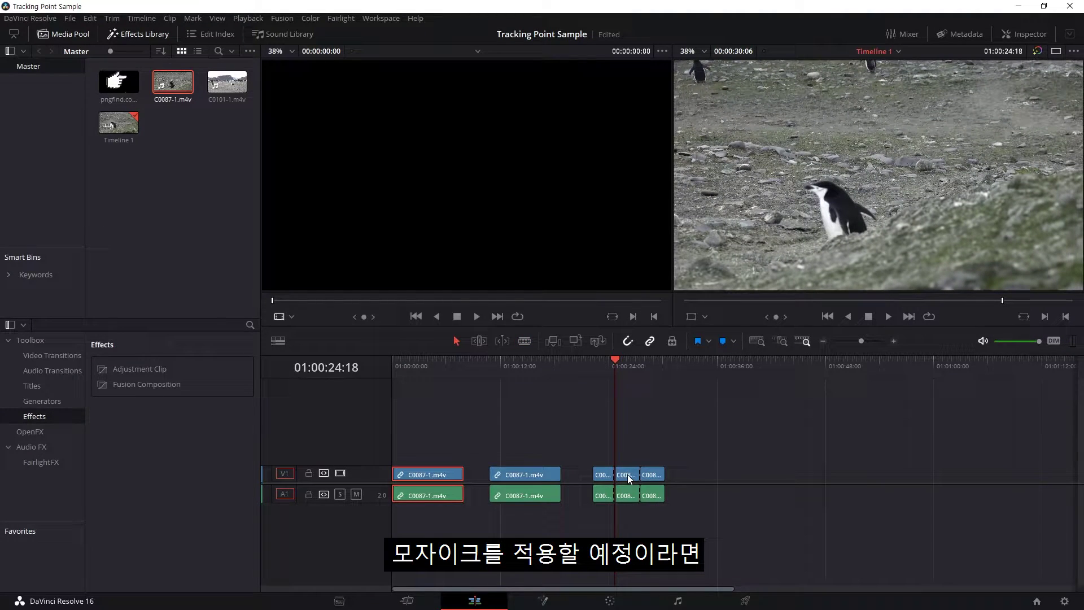
pyautogui.click(627, 475)
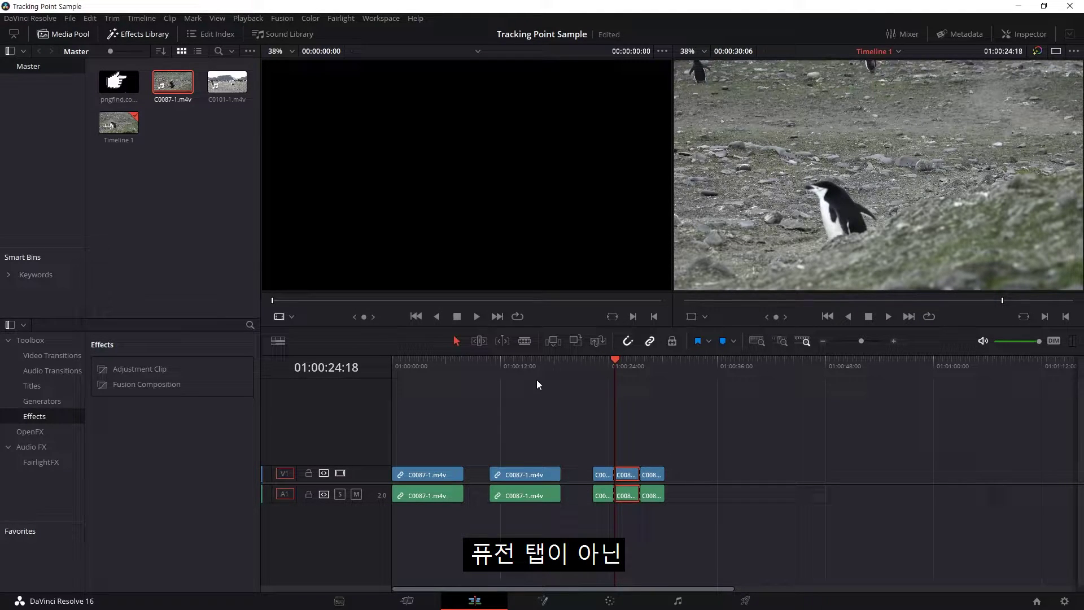
pyautogui.hotkey('ctrl', 'z')
pyautogui.hotkey('ctrl', 'z')
pyautogui.click(627, 477)
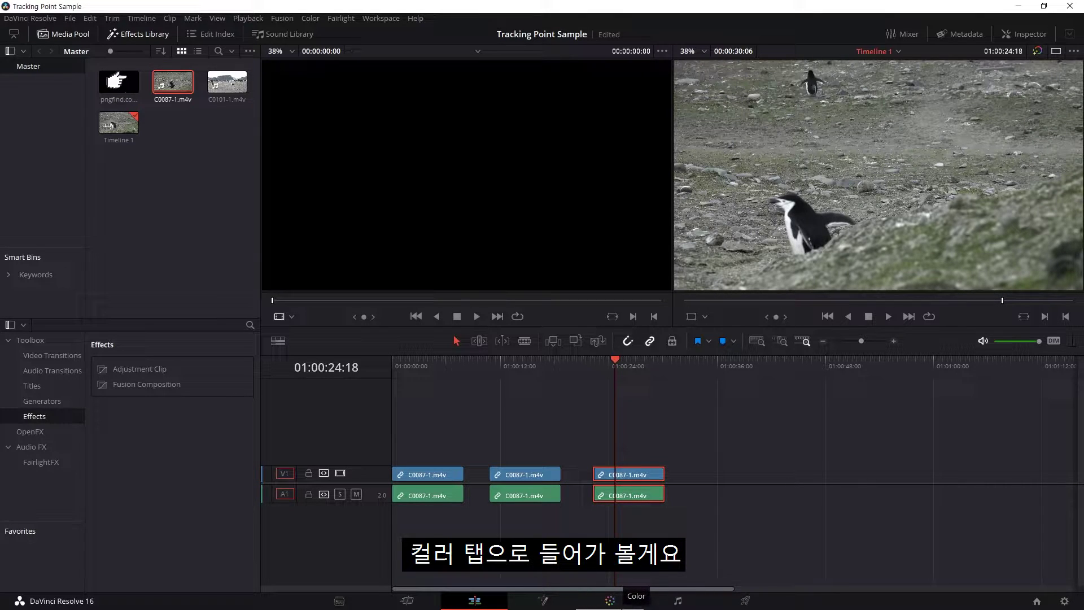
# - On the Color page, add Corrector node 02 and connect it into the link after node 01
pyautogui.click(610, 600)
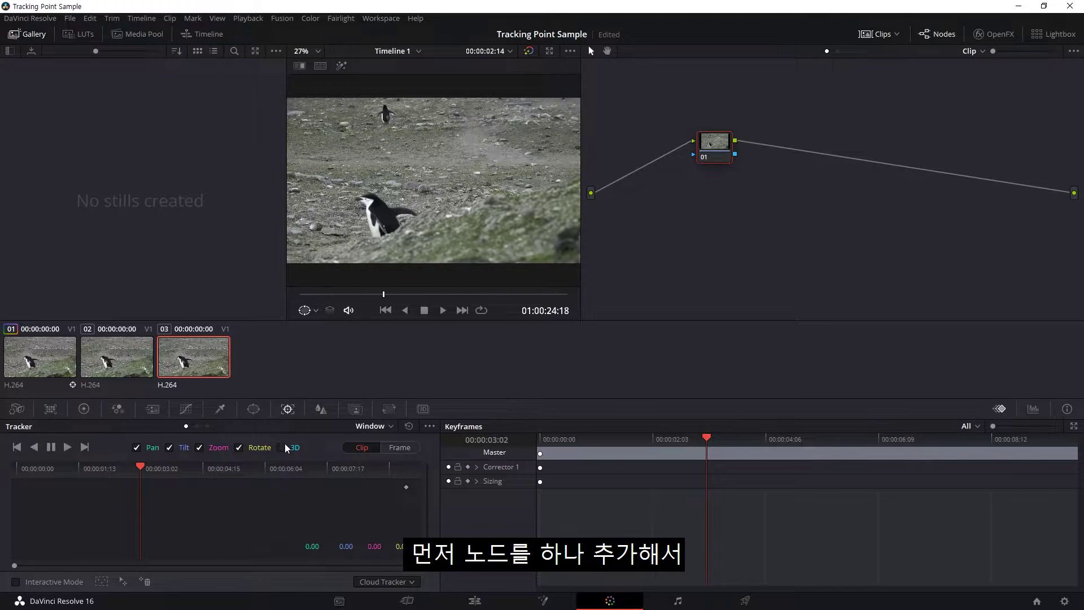
pyautogui.click(16, 410)
pyautogui.rightClick(757, 201)
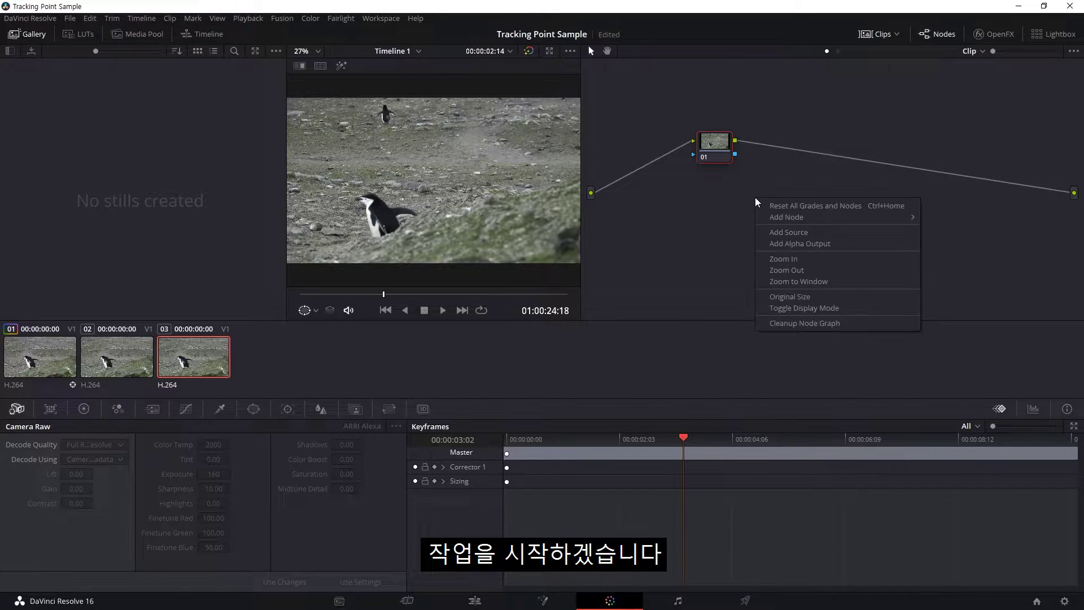
pyautogui.moveTo(819, 216)
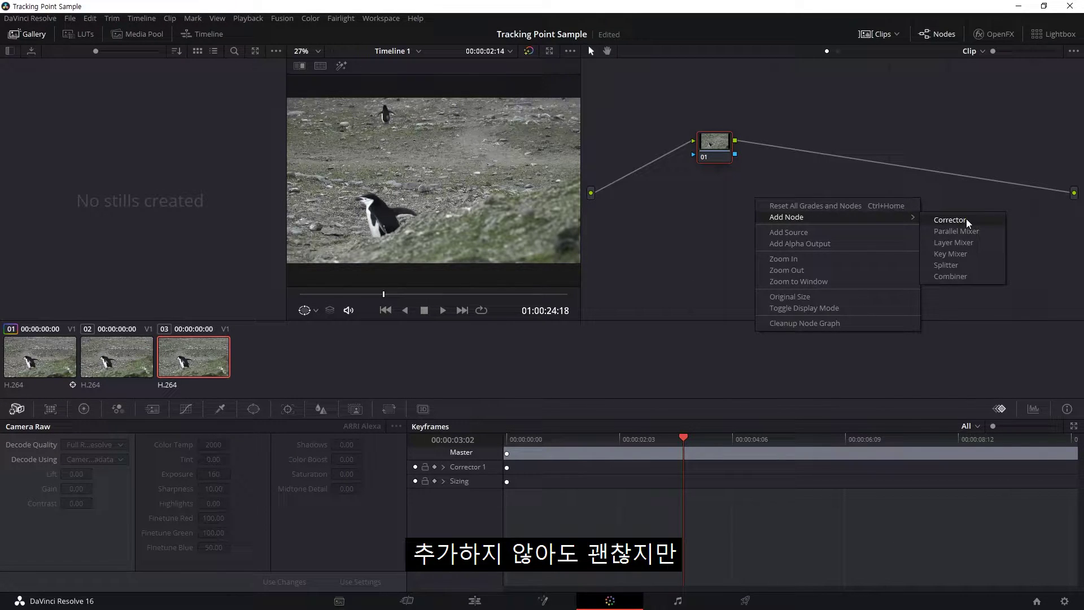
pyautogui.click(967, 222)
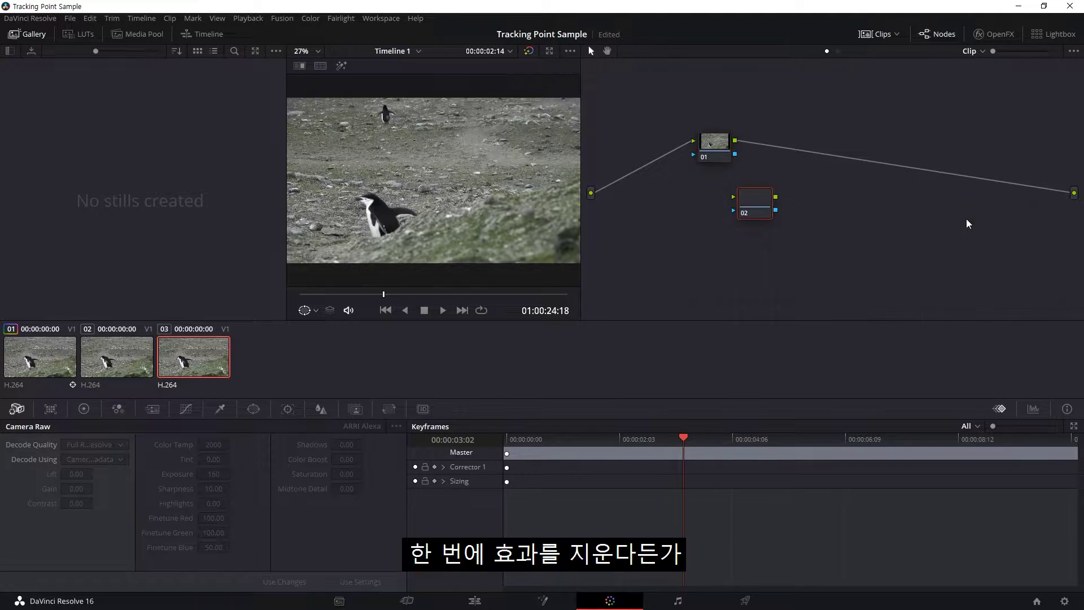
pyautogui.moveTo(759, 210); pyautogui.dragTo(803, 155)
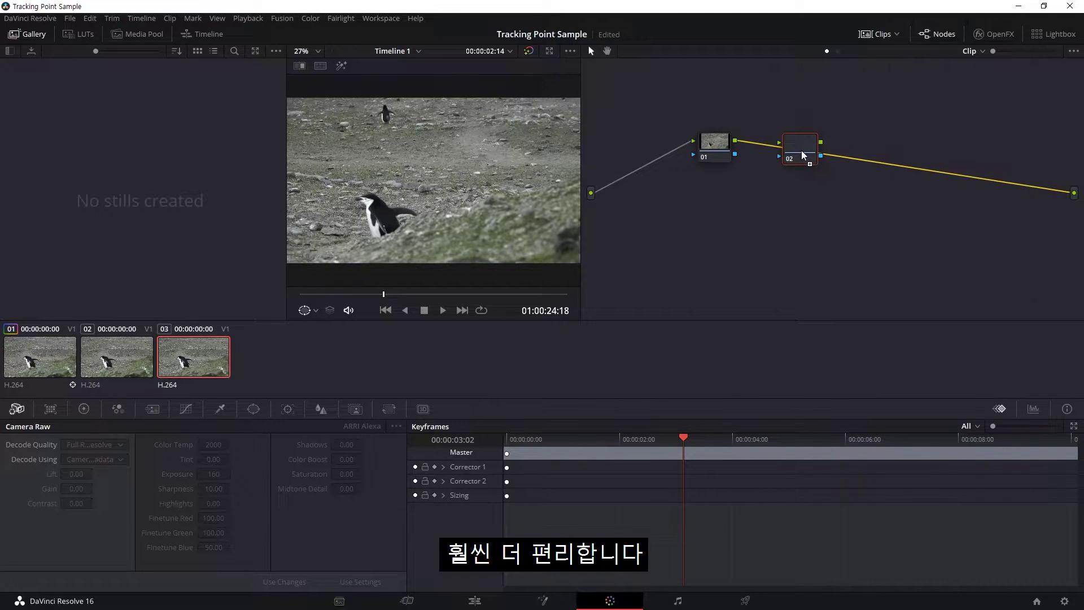
pyautogui.moveTo(803, 155); pyautogui.dragTo(806, 150)
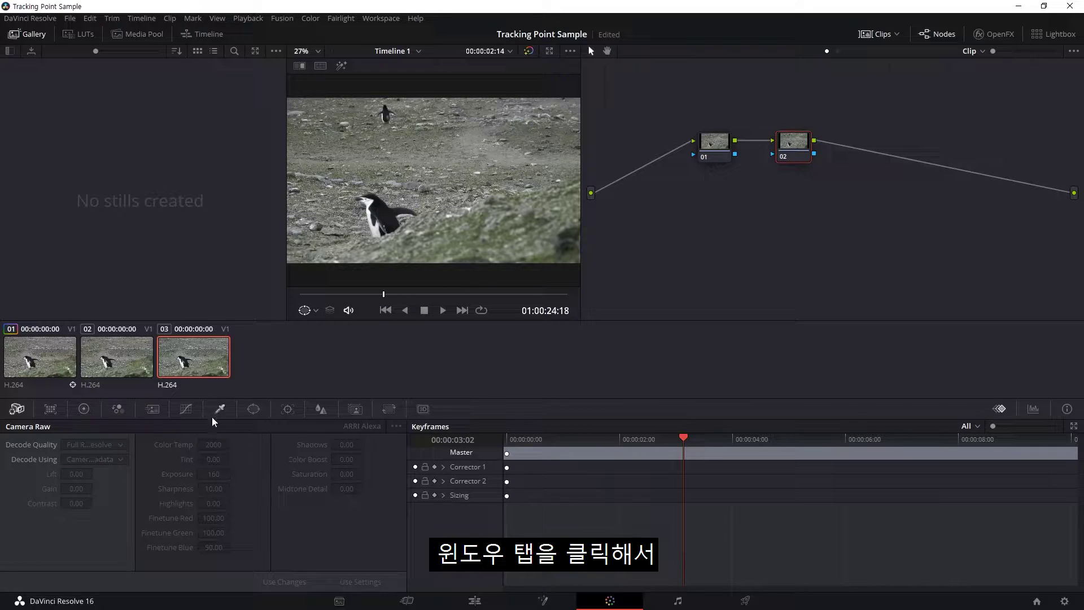
# - Add a Circle window to node 02 and shrink it over the penguin at the clip's first frame
pyautogui.click(263, 416)
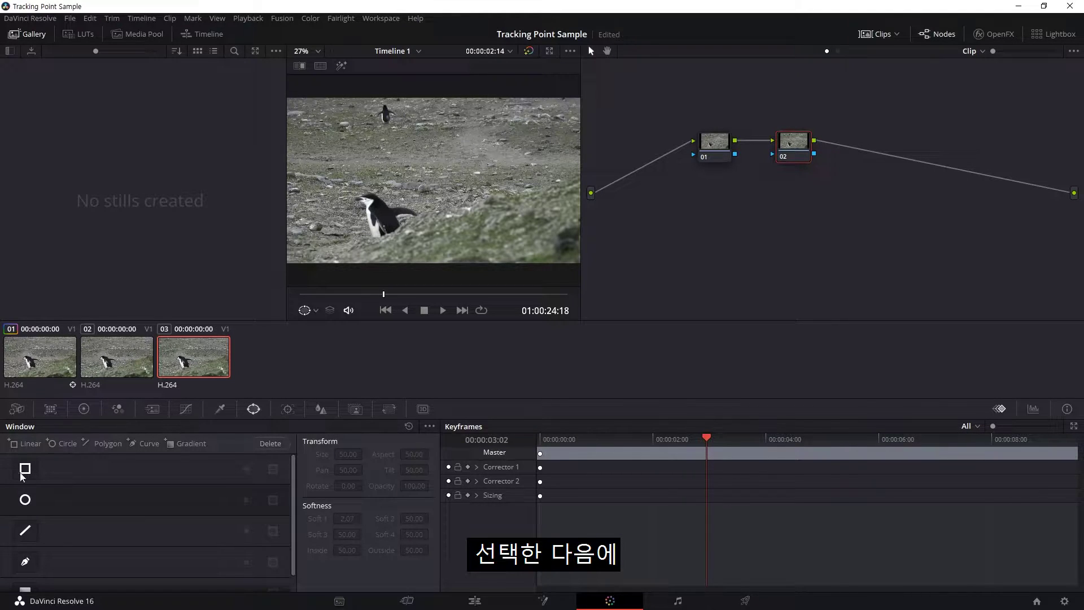
pyautogui.click(23, 499)
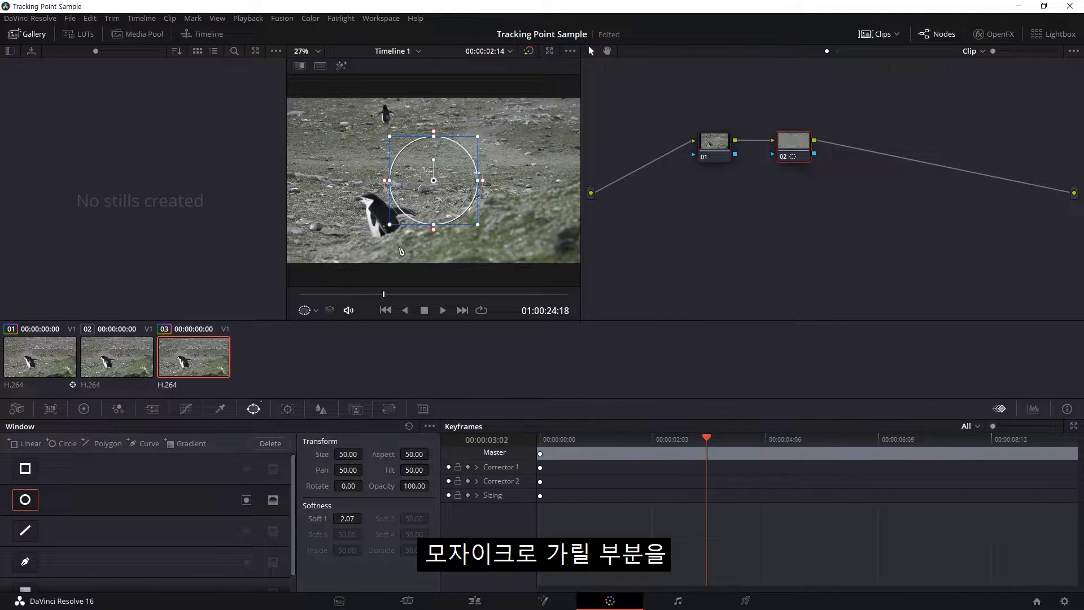
pyautogui.moveTo(314, 294); pyautogui.dragTo(299, 295)
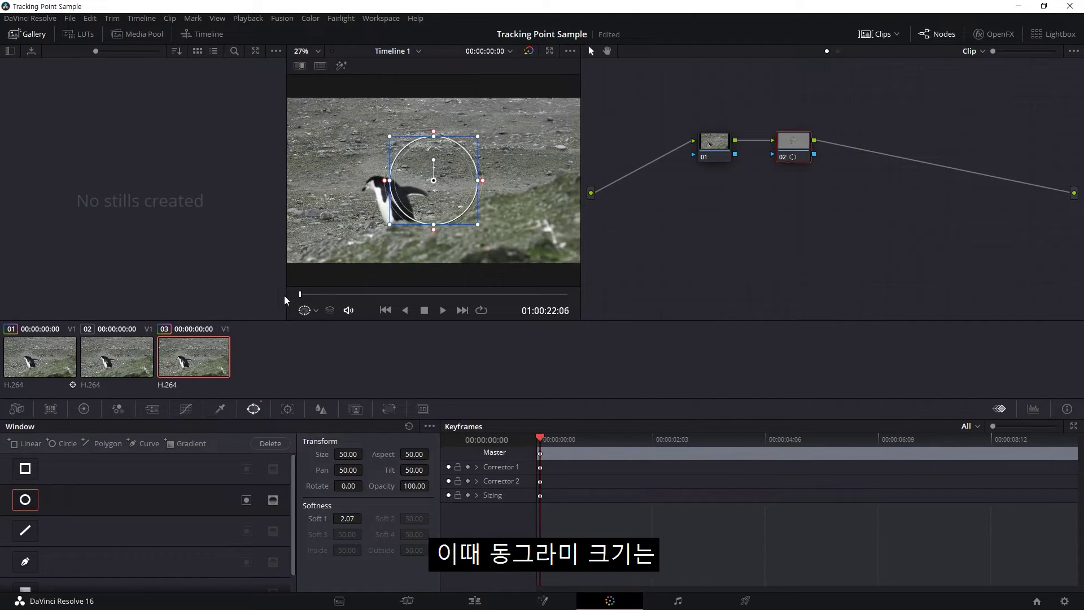
pyautogui.moveTo(434, 181); pyautogui.dragTo(394, 203)
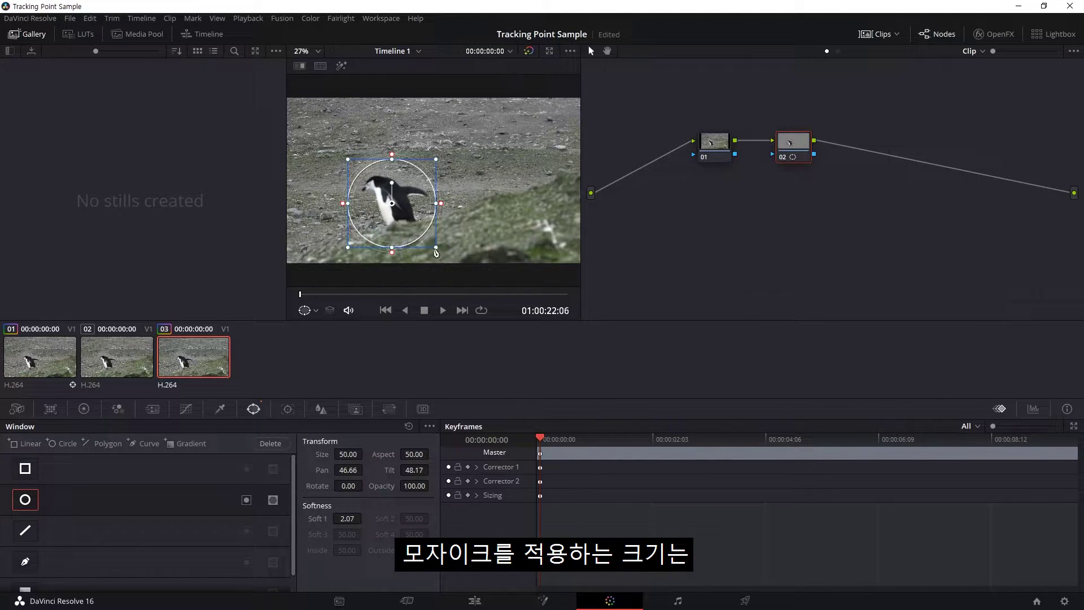
pyautogui.moveTo(435, 253); pyautogui.dragTo(397, 217)
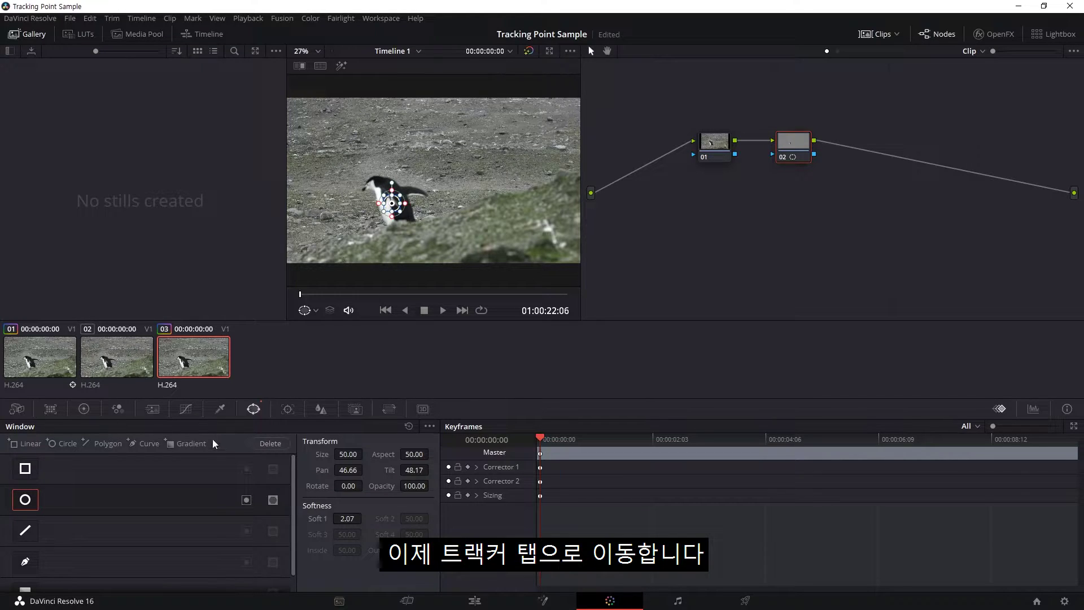
# - Track the circle window forward, enlarge it around the penguin and retrack, then undo the attempt
pyautogui.click(288, 410)
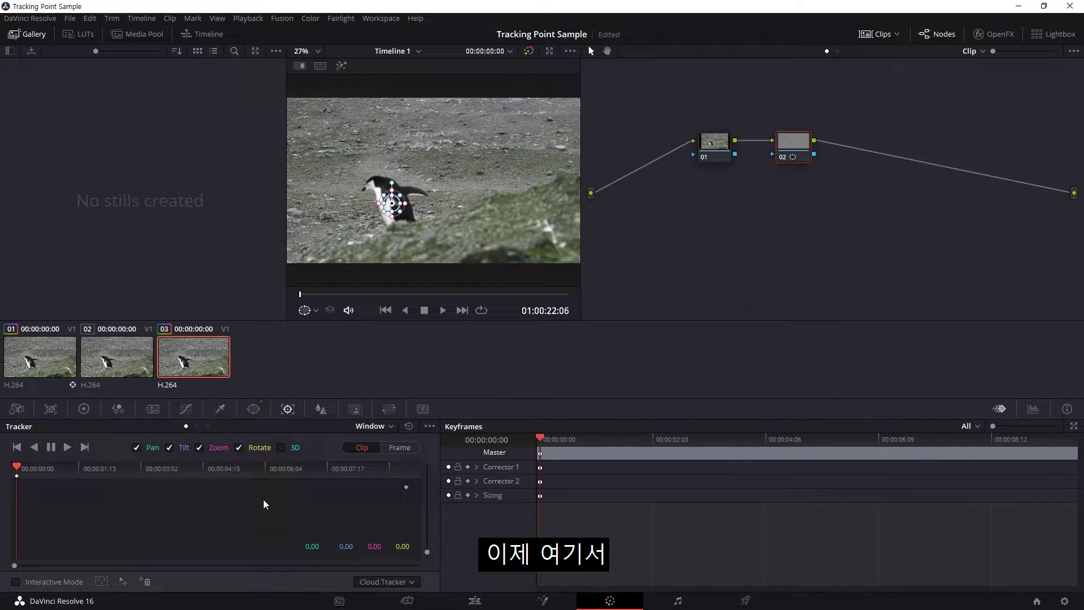
pyautogui.click(68, 448)
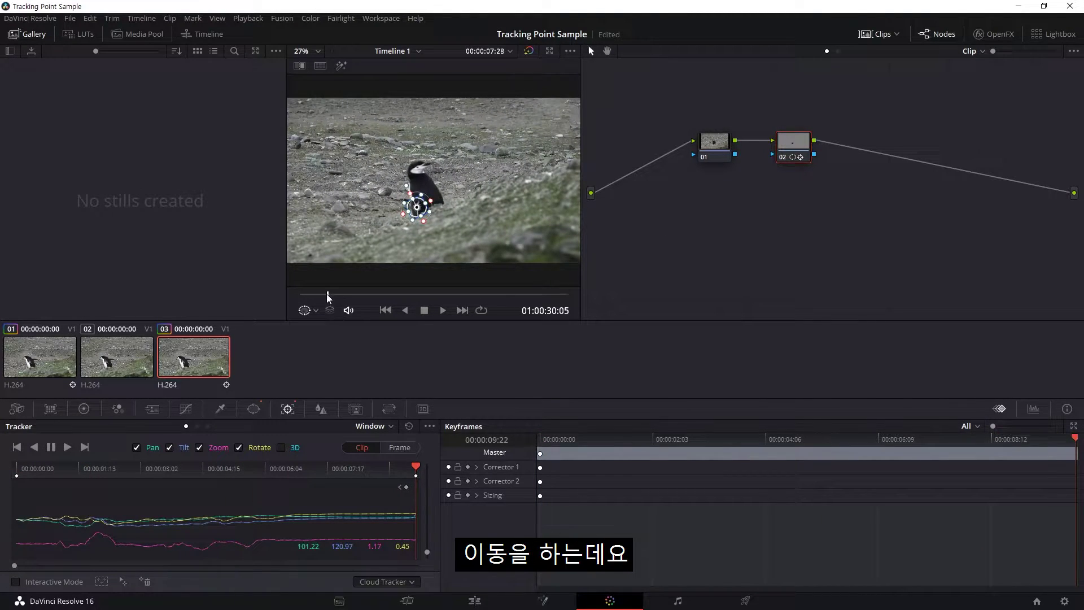
pyautogui.moveTo(328, 298)
pyautogui.mouseDown()
pyautogui.moveTo(387, 298)
pyautogui.moveTo(300, 294)
pyautogui.mouseUp()
pyautogui.moveTo(406, 217); pyautogui.dragTo(430, 243)
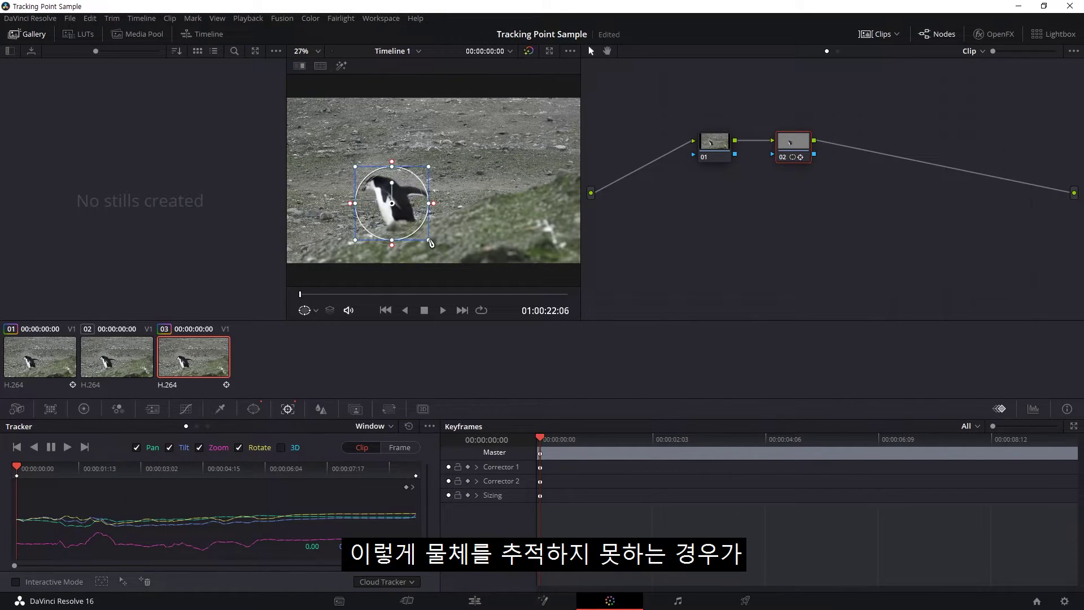
pyautogui.click(66, 448)
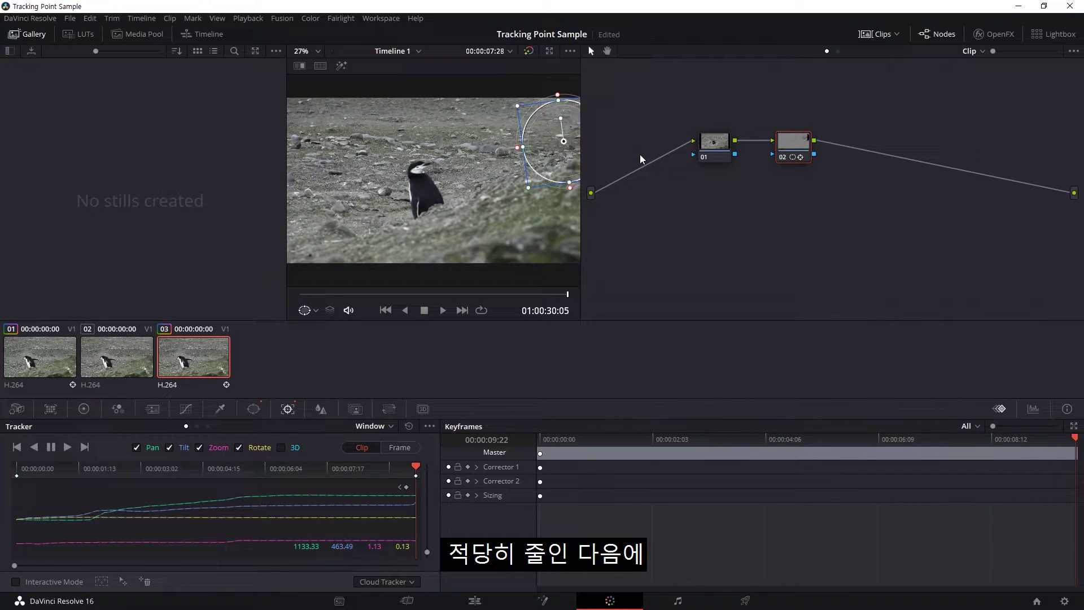
pyautogui.hotkey('ctrl', 'z')
# - Resize the circle snugly around the penguin, track it forward again, and play back to verify
pyautogui.moveTo(439, 252); pyautogui.dragTo(397, 219)
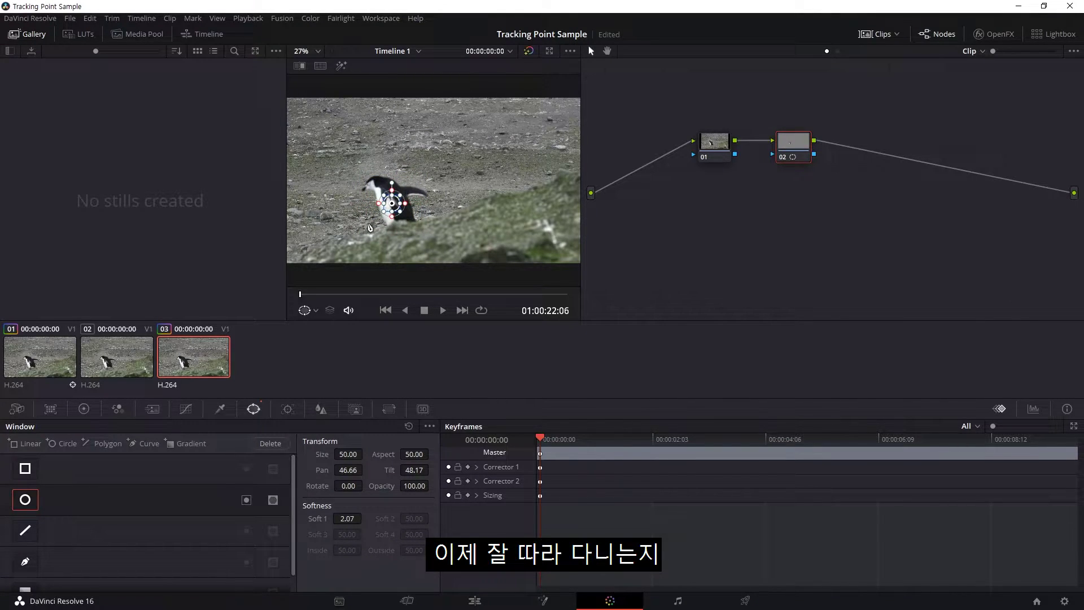
pyautogui.click(288, 409)
pyautogui.click(68, 446)
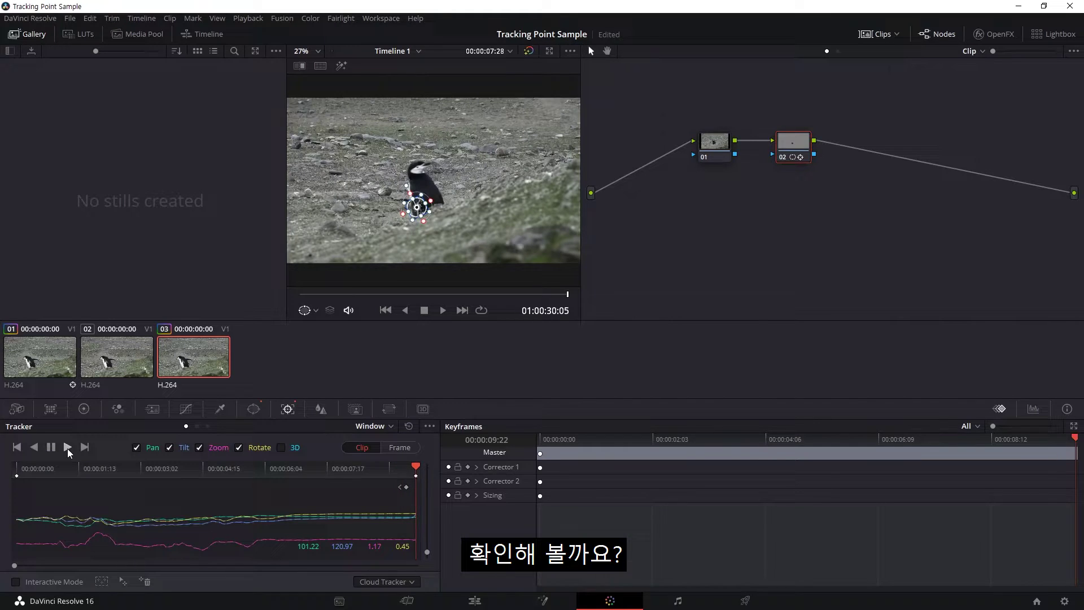
pyautogui.click(318, 294)
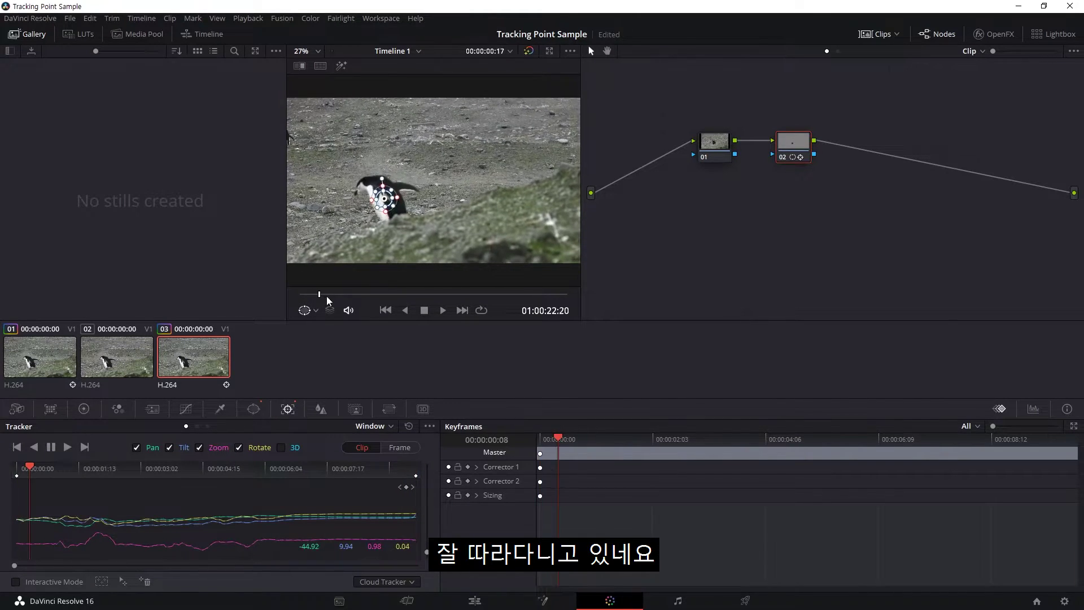
pyautogui.moveTo(319, 294); pyautogui.dragTo(386, 294)
pyautogui.press('space')
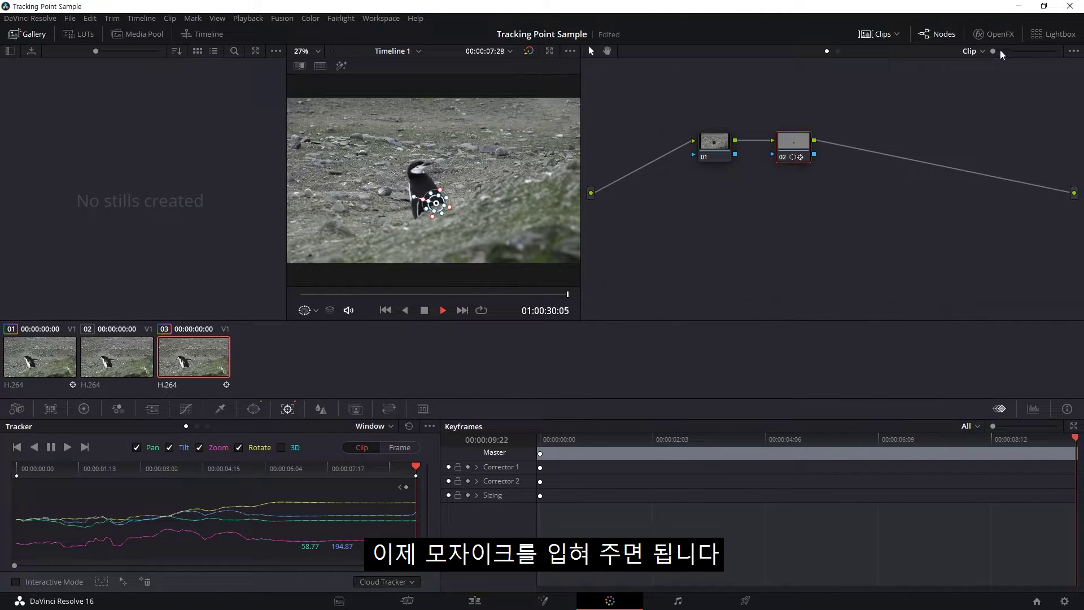
# - Drag ResolveFX Blur's Mosaic Blur from OpenFX onto node 02 and stop playback
pyautogui.click(996, 35)
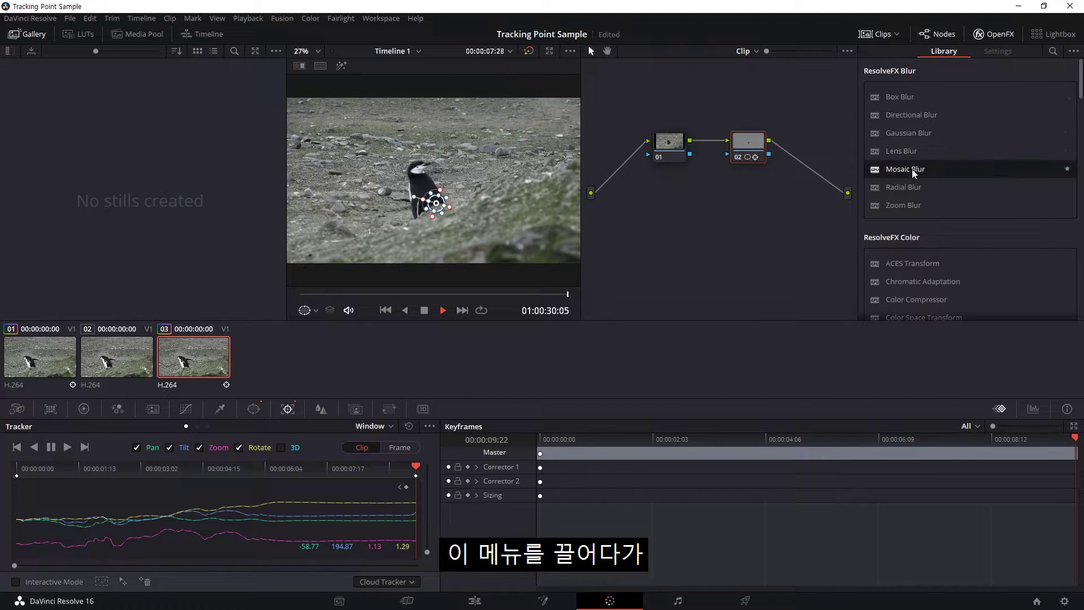
pyautogui.moveTo(909, 168); pyautogui.dragTo(745, 143)
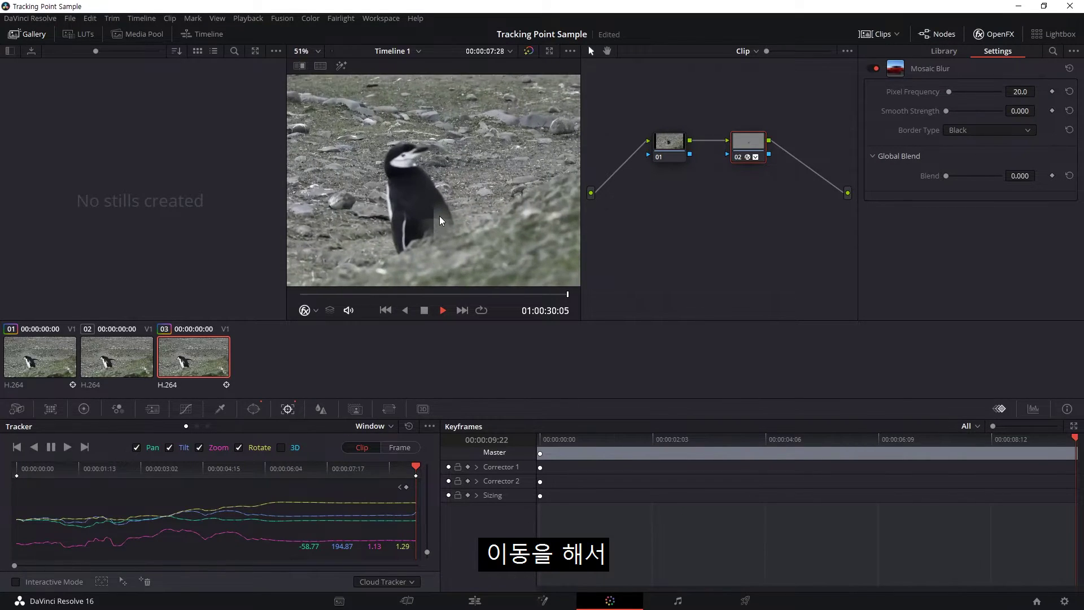
pyautogui.press('space')
pyautogui.click(253, 410)
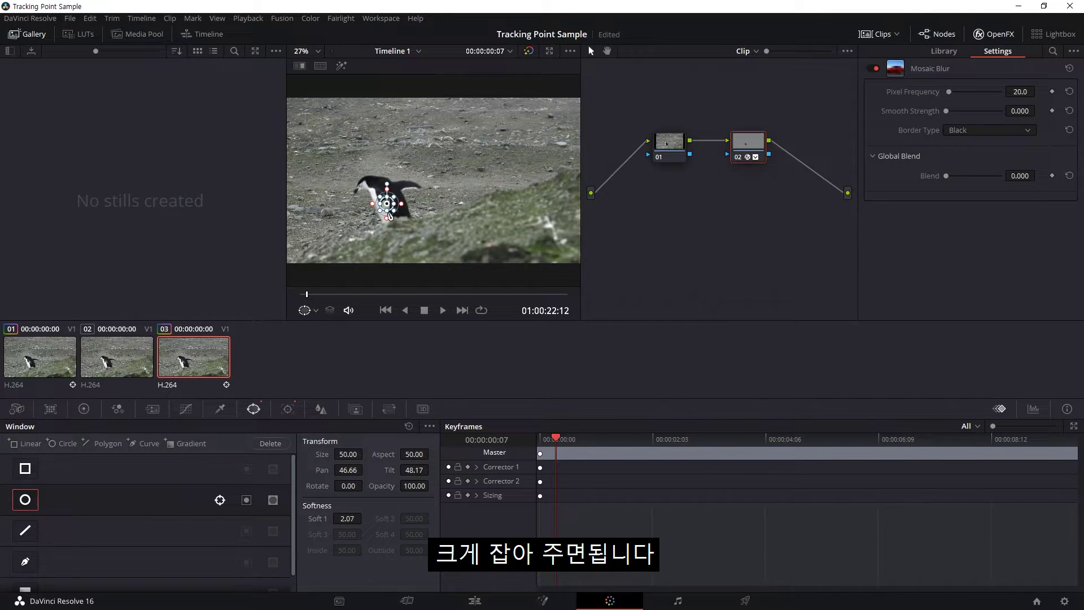
# - Enlarge the circle to cover the penguin, then set Pixel Frequency 400 and Smooth Strength 0.572
pyautogui.moveTo(398, 215); pyautogui.dragTo(449, 255)
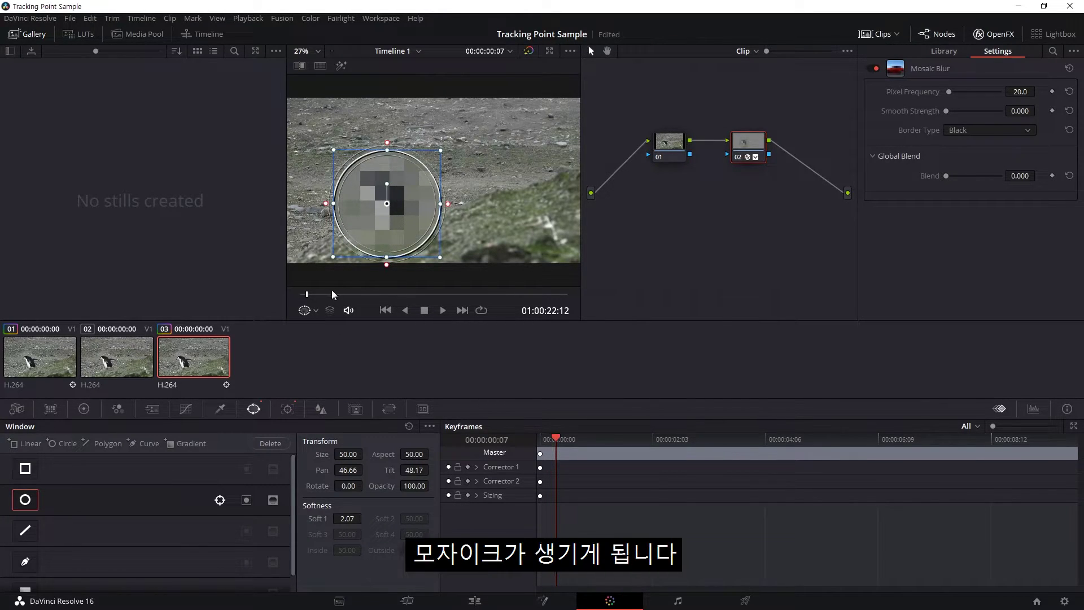
pyautogui.moveTo(306, 295)
pyautogui.mouseDown()
pyautogui.moveTo(530, 295)
pyautogui.moveTo(309, 294)
pyautogui.mouseUp()
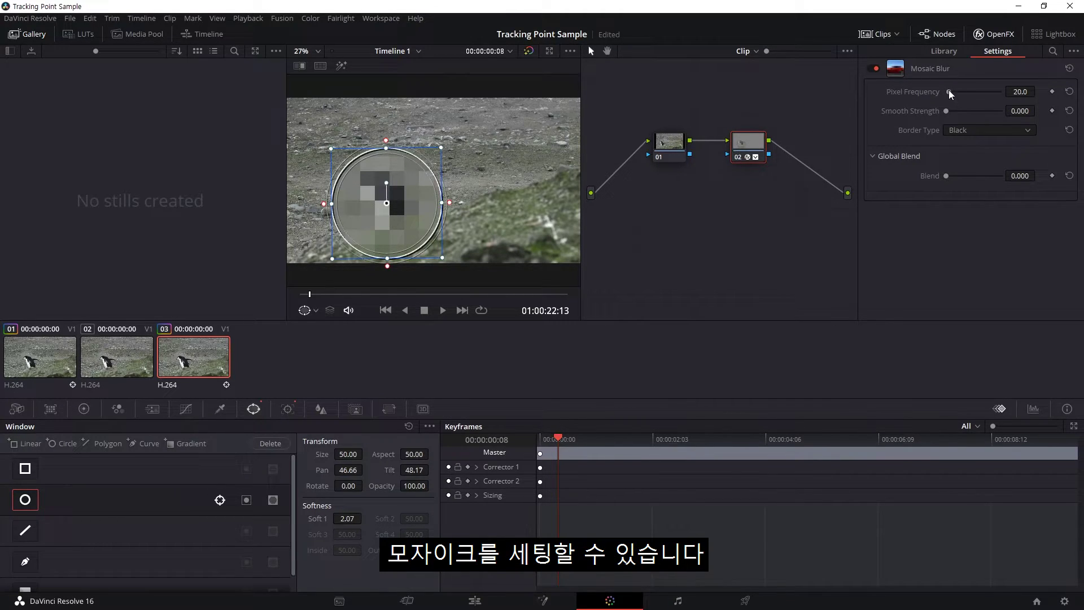
pyautogui.moveTo(949, 91); pyautogui.dragTo(1015, 90)
pyautogui.moveTo(945, 111)
pyautogui.mouseDown()
pyautogui.moveTo(1009, 107)
pyautogui.moveTo(978, 109)
pyautogui.mouseUp()
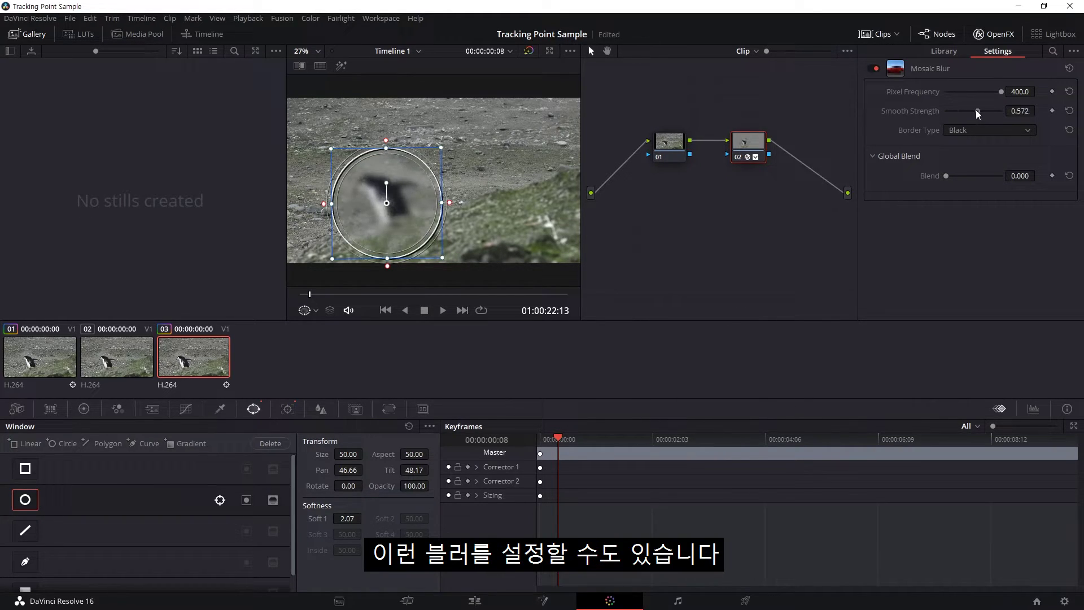
# - Review the blur on the Edit timeline, then drop Smooth Strength to 0 for a blocky 81.6 mosaic
pyautogui.click(484, 602)
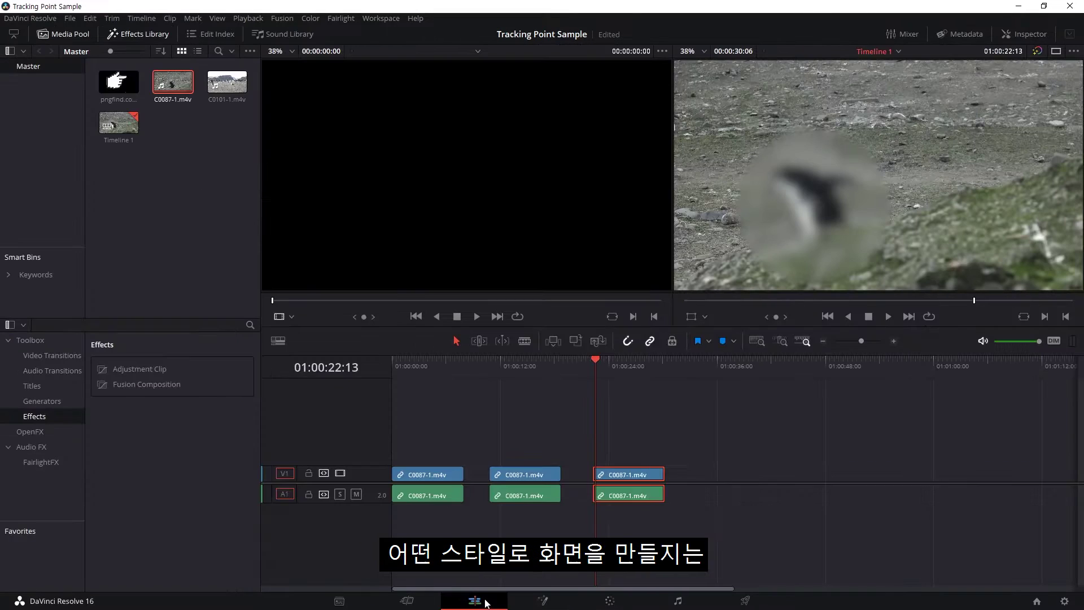
pyautogui.moveTo(604, 363); pyautogui.dragTo(658, 366)
pyautogui.click(612, 602)
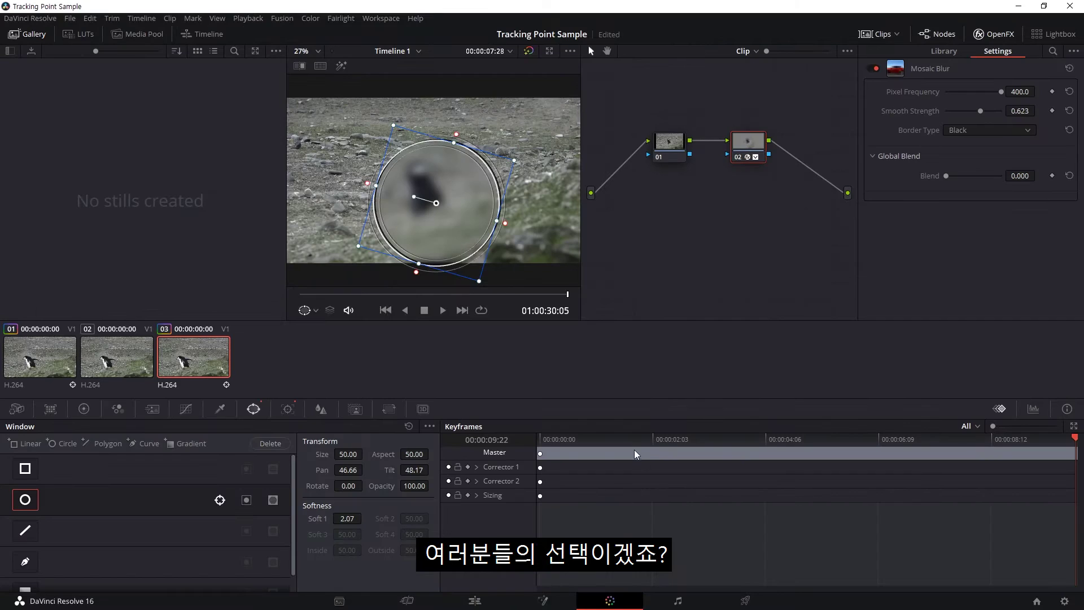
pyautogui.moveTo(980, 111)
pyautogui.mouseDown()
pyautogui.moveTo(946, 111)
pyautogui.moveTo(957, 92)
pyautogui.mouseUp()
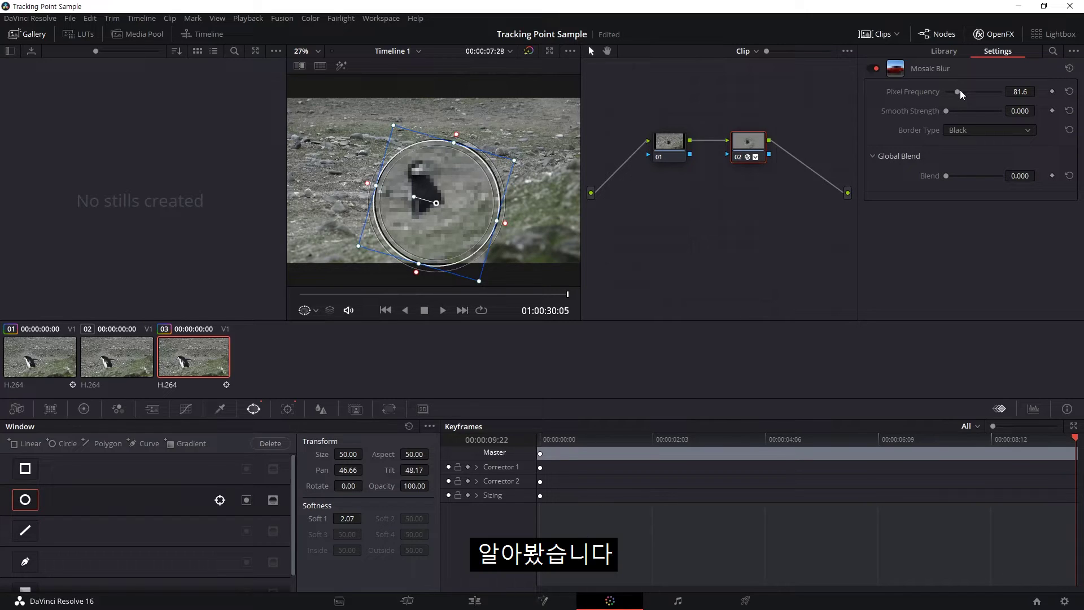
pyautogui.click(492, 602)
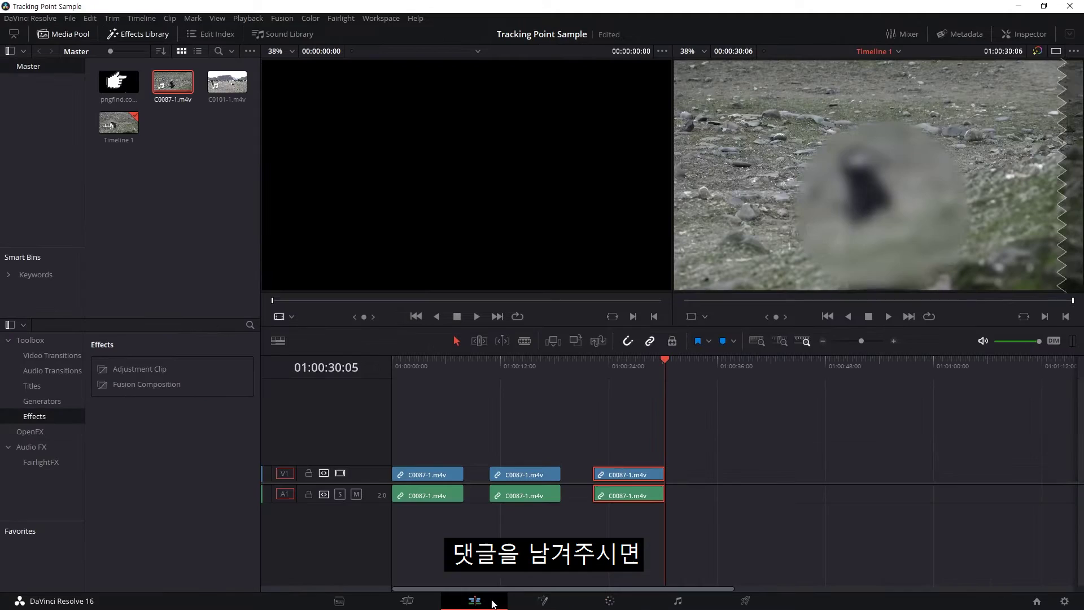
pyautogui.moveTo(598, 361); pyautogui.dragTo(636, 366)
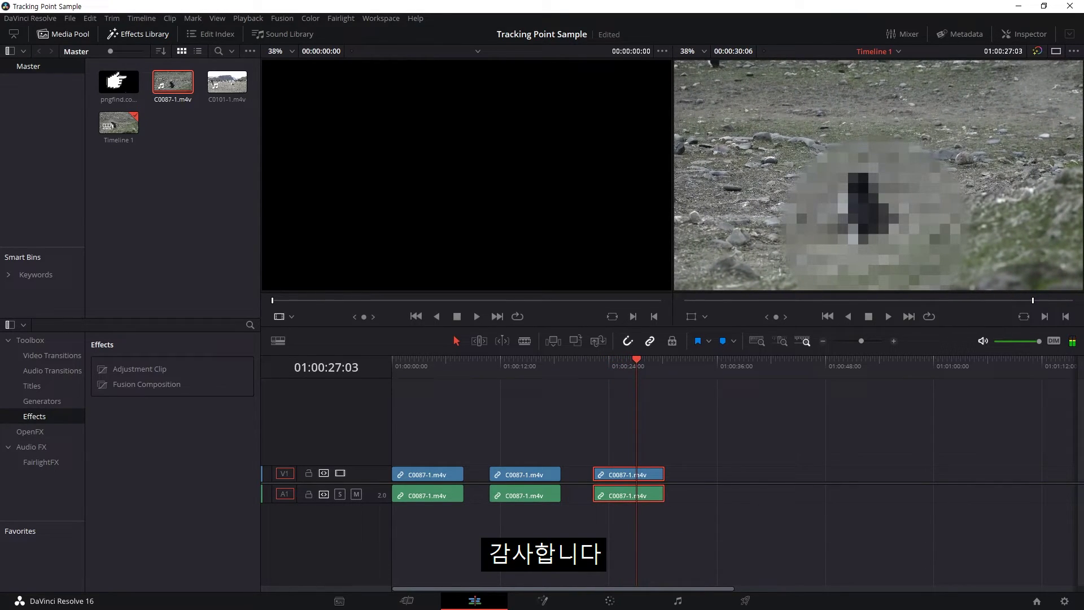